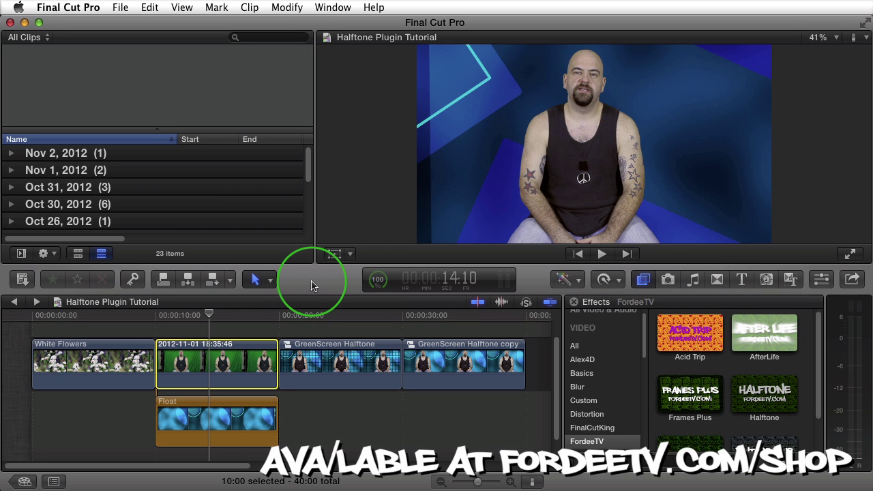
Switch to Finder, leaving the Halftone Plugin Tutorial project open behind it
{"action": "key", "text": "super+Tab"}
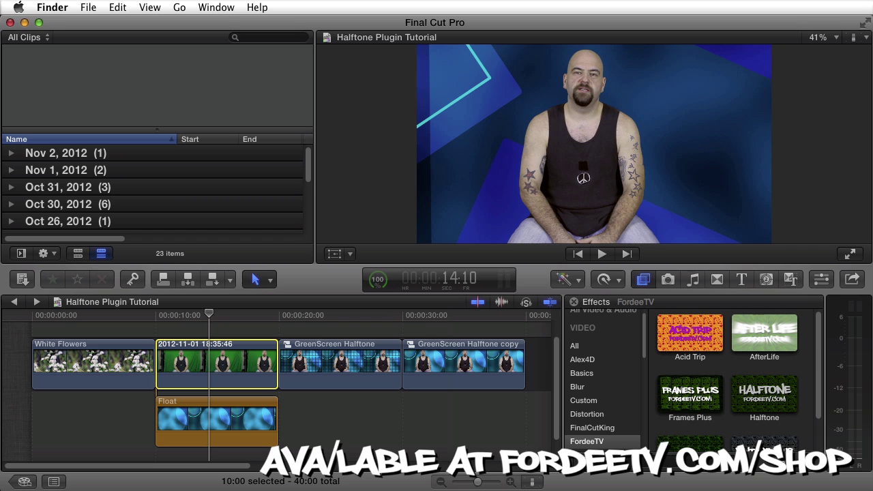
Browse the Movies window to Motion Templates > Effects > FordeeTV, then return to Final Cut Pro
{"action": "left_click", "coordinate": [495, 254]}
{"action": "left_click_drag", "start_coordinate": [494, 254], "coordinate": [497, 156]}
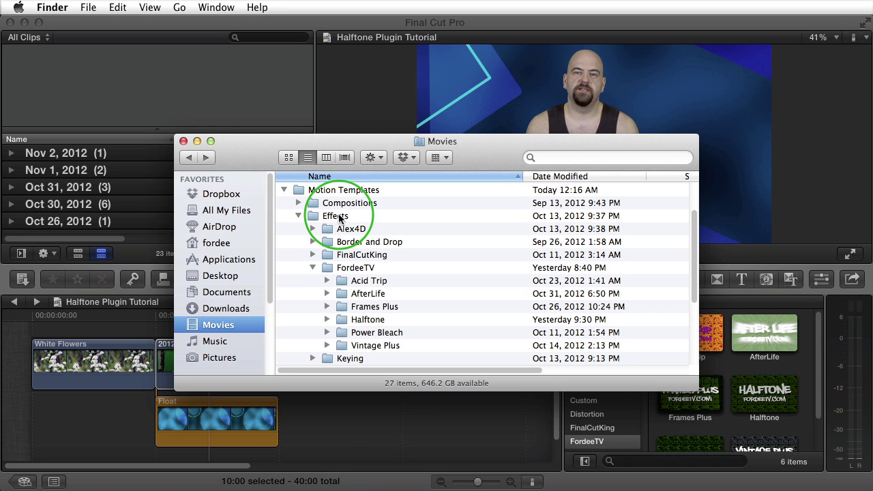
{"action": "left_click", "coordinate": [197, 141]}
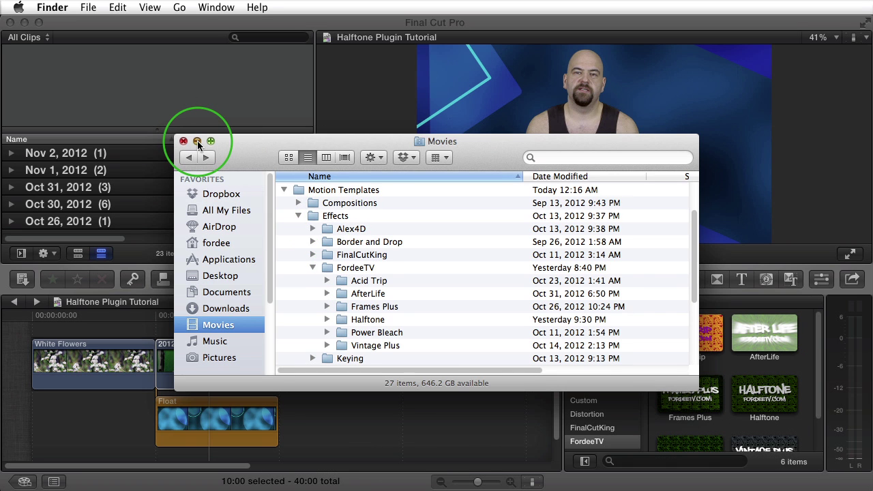
{"action": "left_click", "coordinate": [325, 283]}
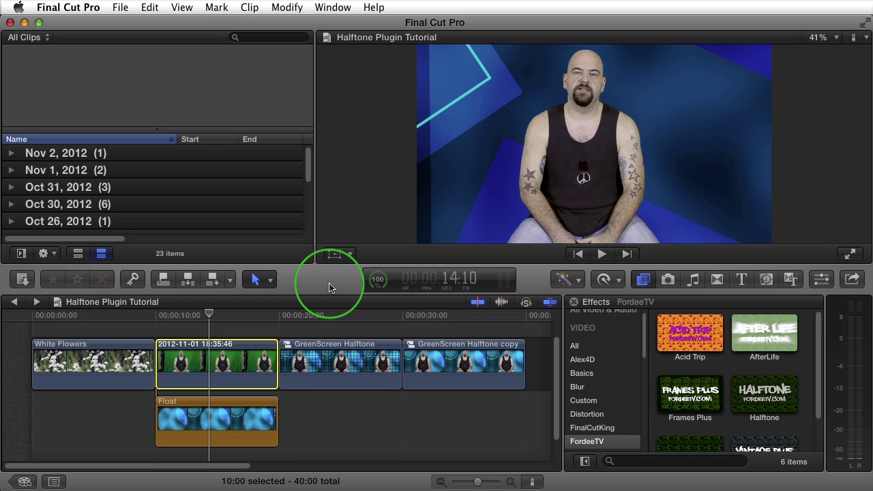
{"action": "left_click", "coordinate": [644, 280]}
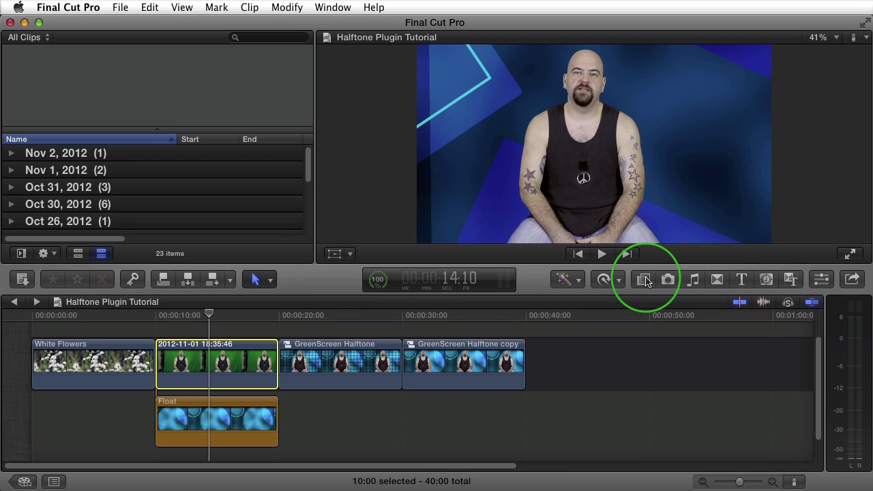
{"action": "left_click", "coordinate": [644, 280]}
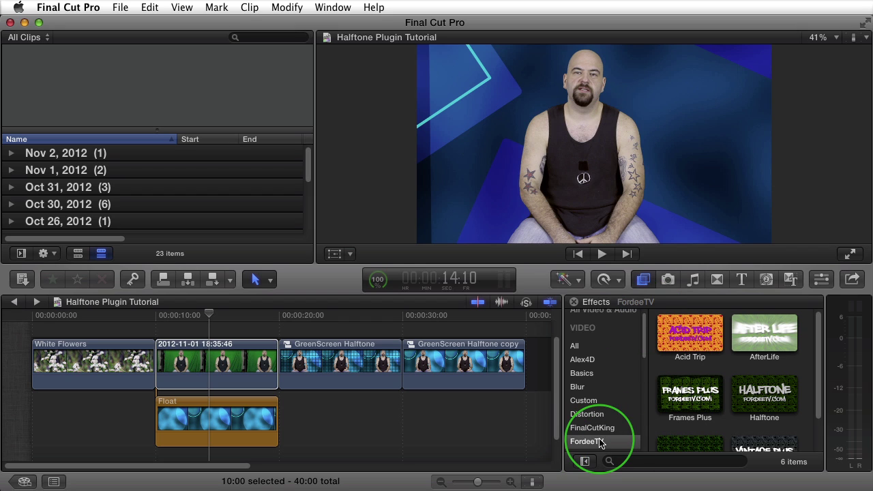
{"action": "left_click", "coordinate": [753, 407]}
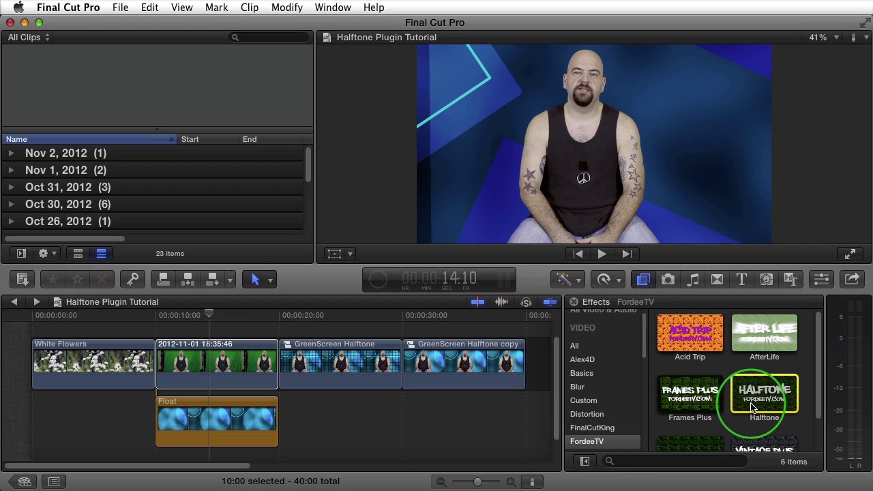
{"action": "left_click_drag", "start_coordinate": [752, 407], "coordinate": [219, 356]}
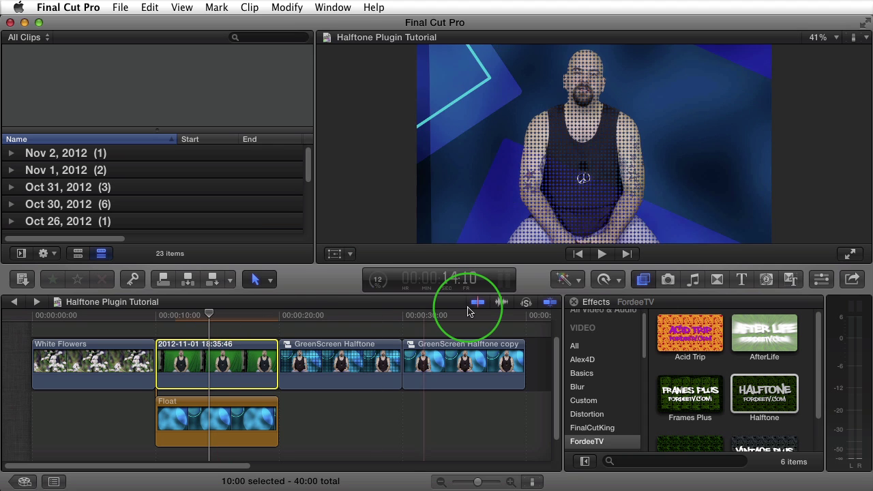
{"action": "left_click", "coordinate": [821, 280]}
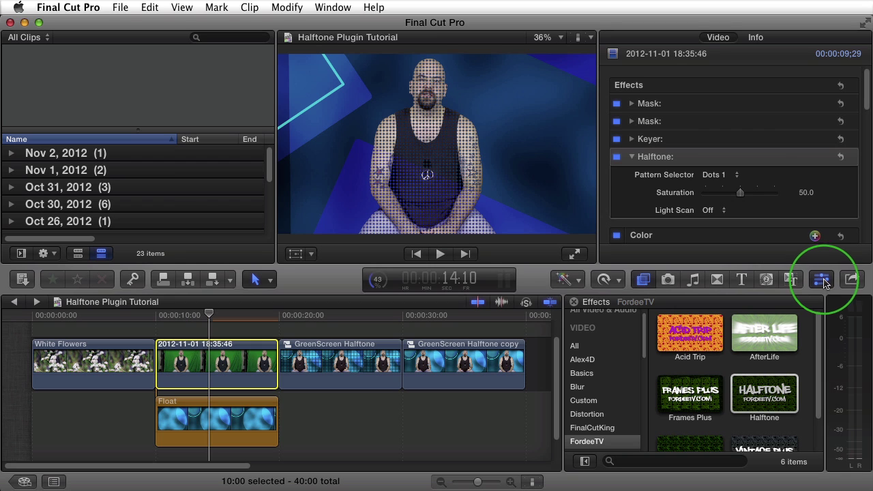
Zoom the viewer to 100% and pan up to the presenter's face
{"action": "left_click", "coordinate": [720, 176]}
{"action": "left_click", "coordinate": [720, 178]}
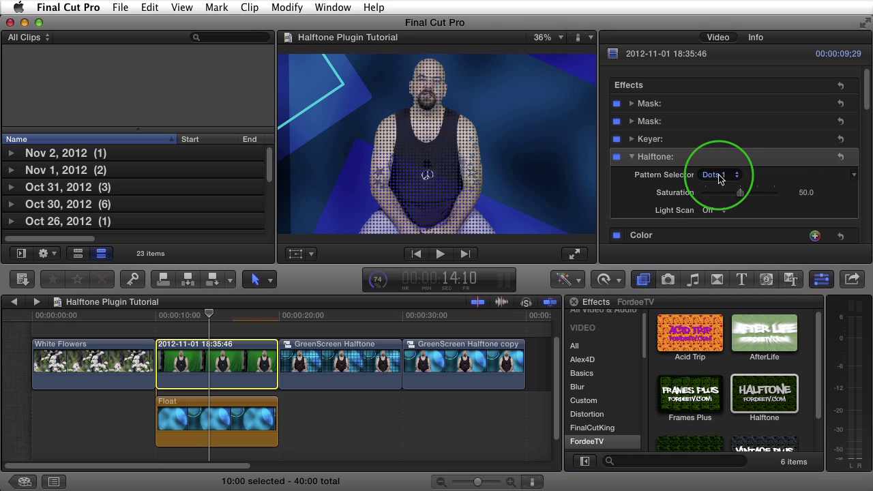
{"action": "left_click", "coordinate": [549, 38]}
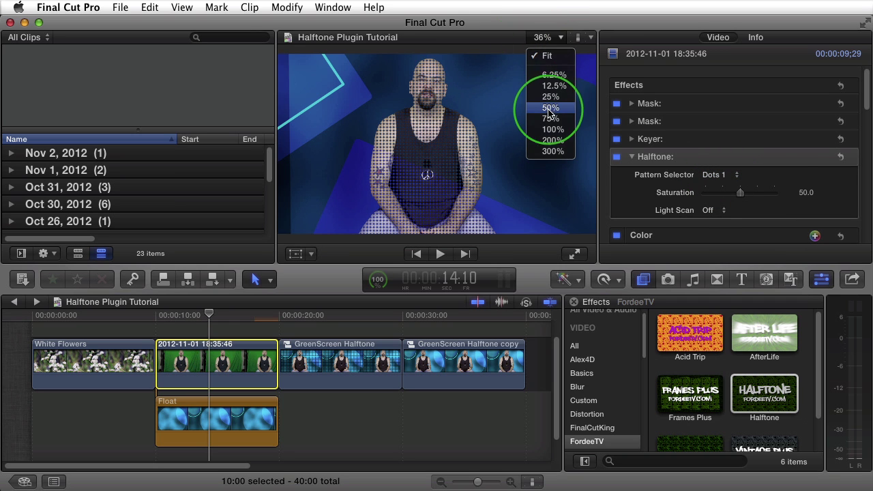
{"action": "left_click", "coordinate": [551, 129]}
{"action": "left_click_drag", "start_coordinate": [572, 146], "coordinate": [571, 140]}
Try the Halftone patterns Dots 2, Squares 1, Squares 2 and Squares 3
{"action": "left_click", "coordinate": [712, 179]}
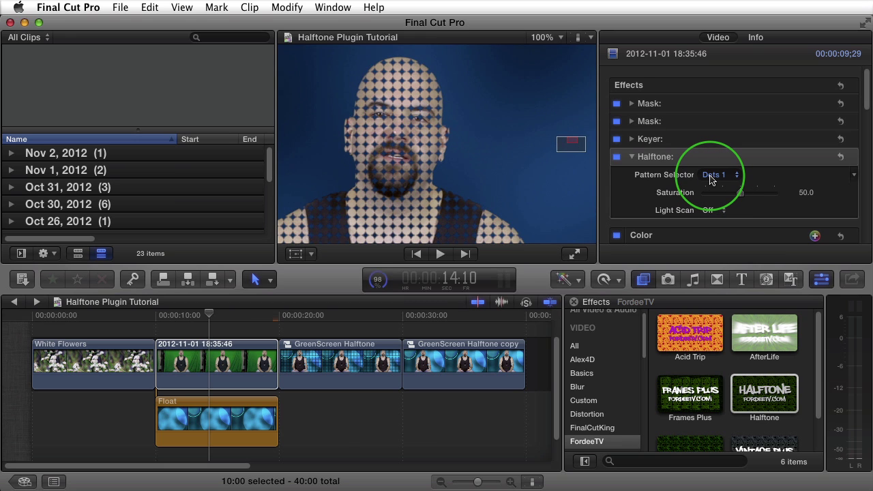
{"action": "left_click", "coordinate": [716, 184]}
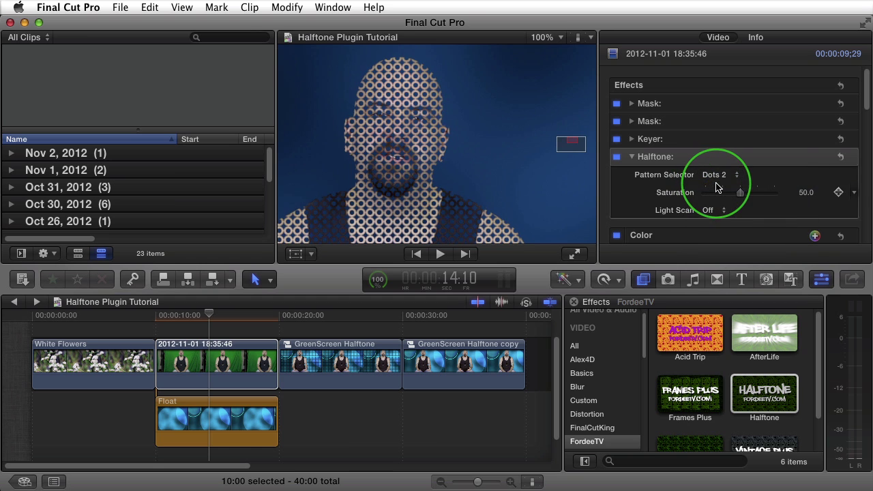
{"action": "left_click", "coordinate": [716, 179]}
{"action": "left_click", "coordinate": [714, 183]}
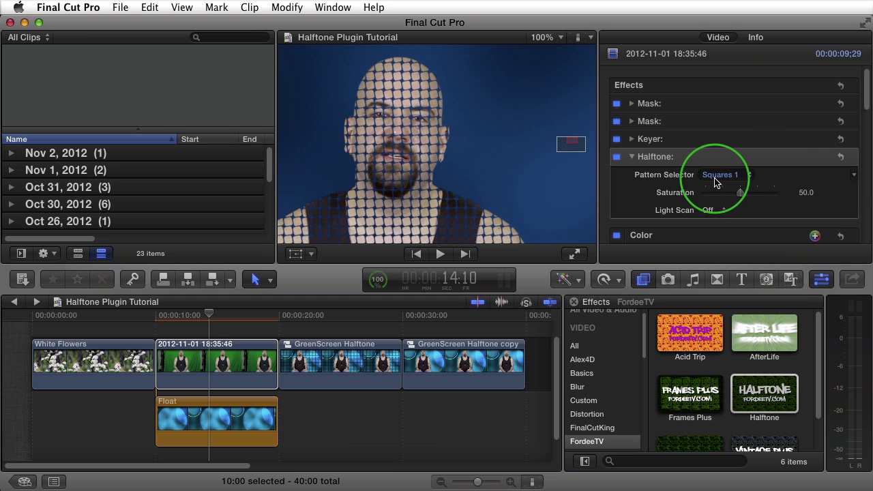
{"action": "left_click", "coordinate": [714, 179]}
{"action": "left_click", "coordinate": [713, 183]}
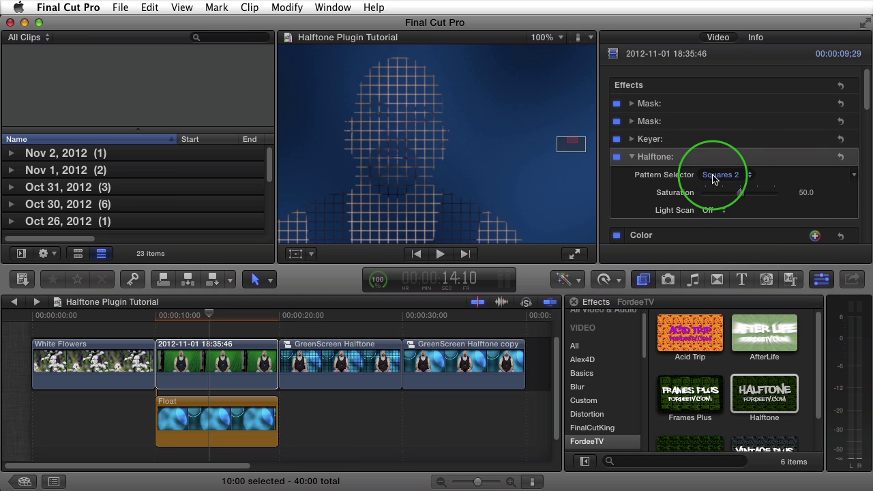
{"action": "left_click", "coordinate": [714, 179]}
{"action": "left_click", "coordinate": [714, 186]}
Try X Pattern 1, then settle on X Pattern 2
{"action": "left_click", "coordinate": [712, 178]}
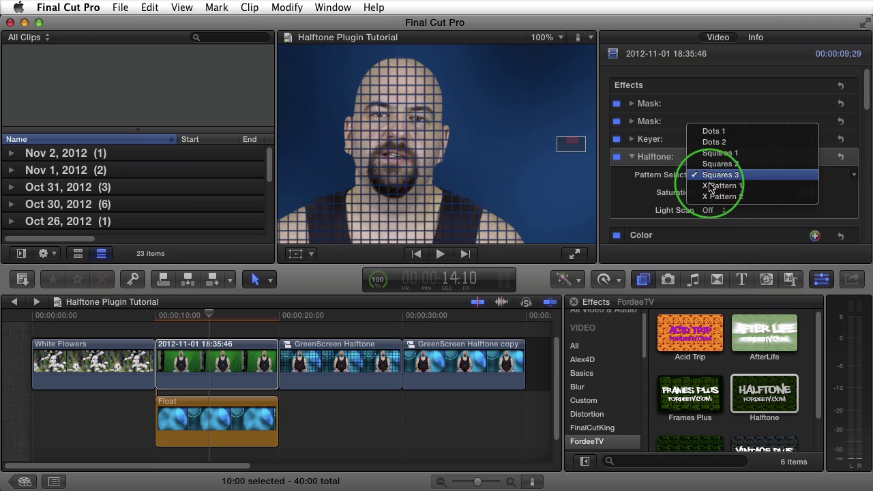
{"action": "left_click", "coordinate": [710, 185]}
{"action": "left_click", "coordinate": [715, 177]}
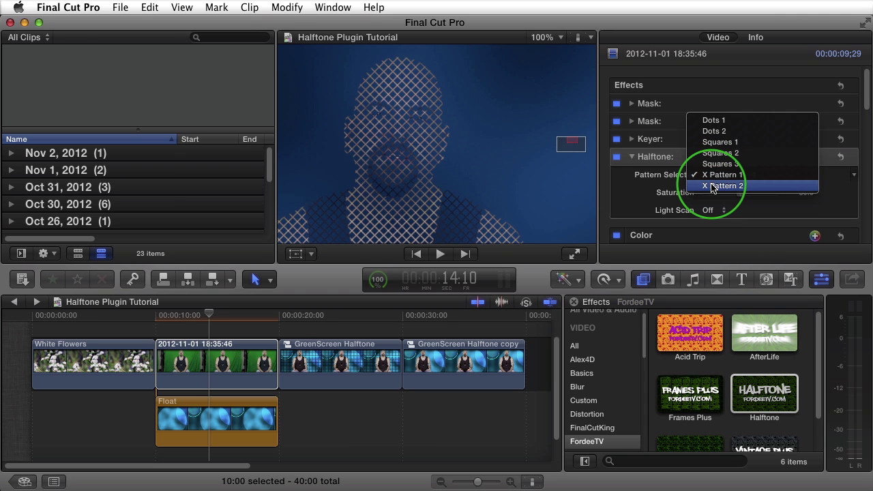
{"action": "left_click", "coordinate": [712, 186]}
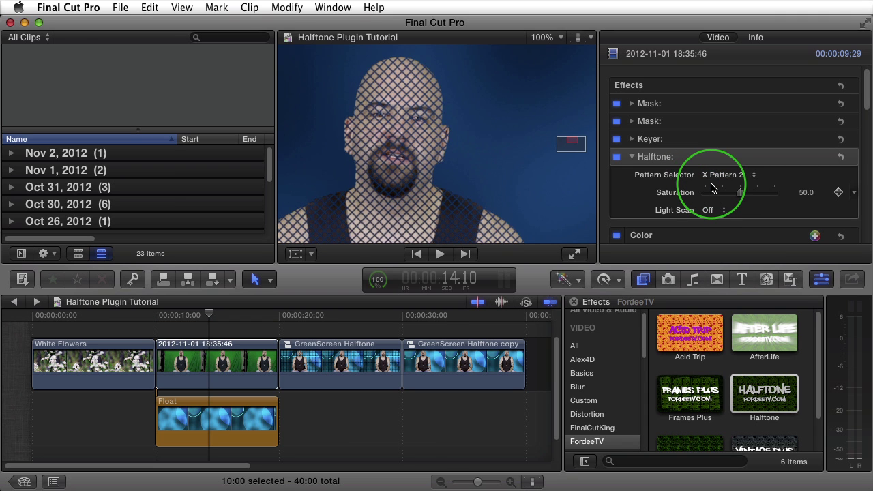
{"action": "left_click", "coordinate": [709, 178]}
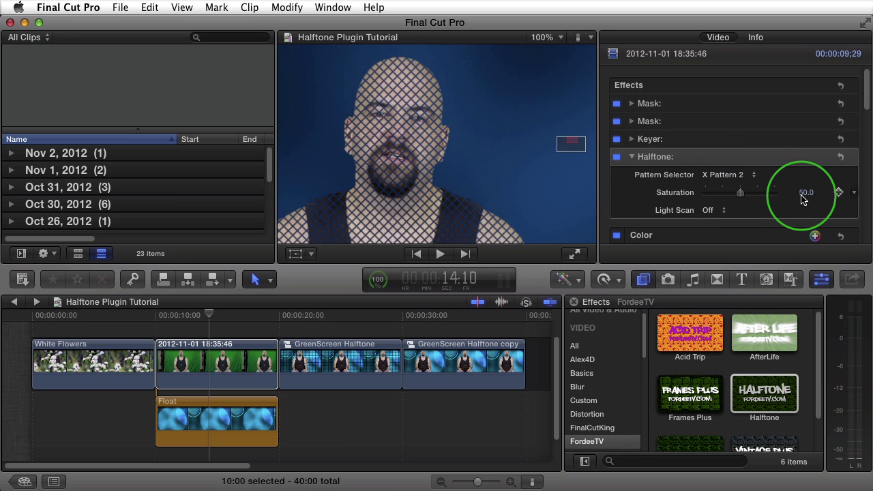
Try Halftone Saturation at 0, about 78 and 100
{"action": "left_click_drag", "start_coordinate": [805, 199], "coordinate": [806, 197]}
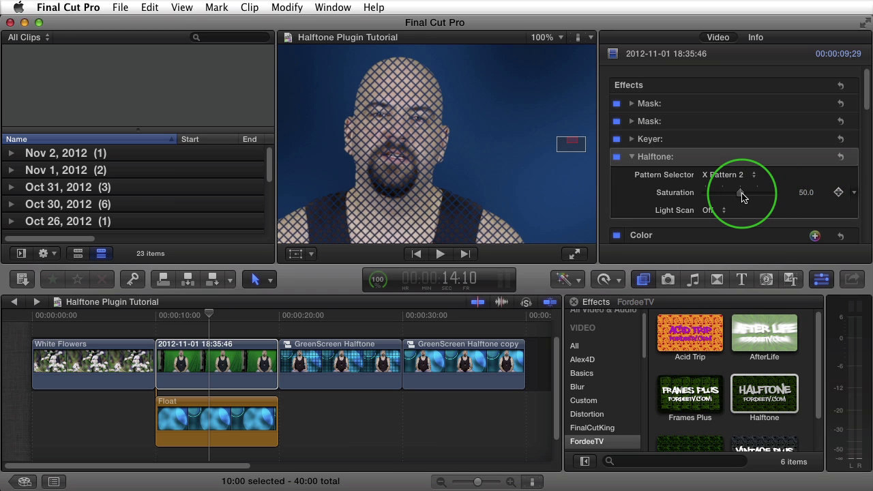
{"action": "left_click_drag", "start_coordinate": [743, 197], "coordinate": [609, 192]}
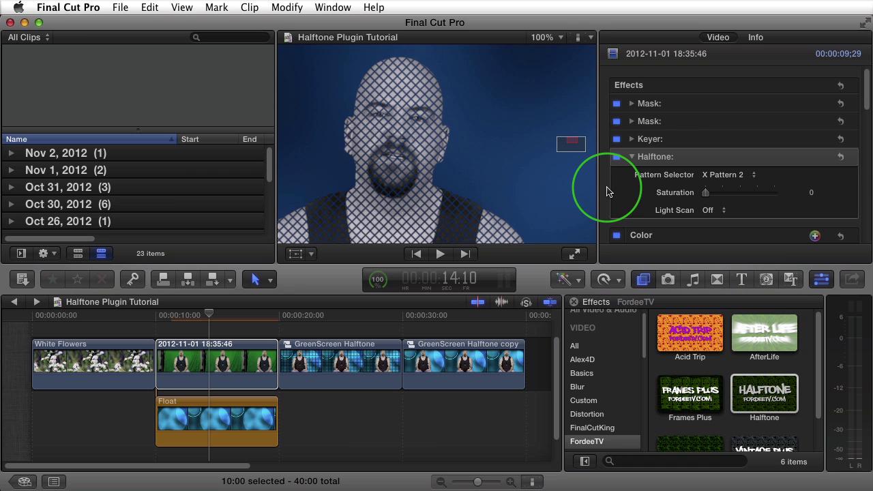
{"action": "left_click_drag", "start_coordinate": [702, 195], "coordinate": [759, 191]}
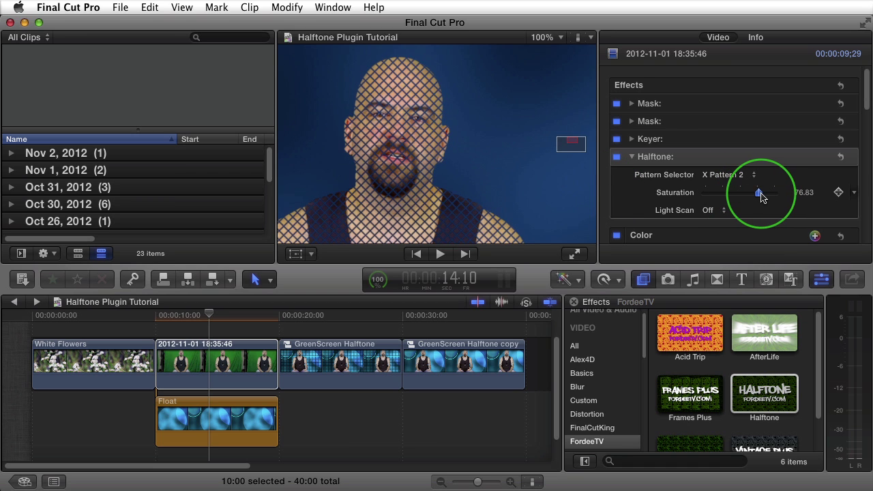
{"action": "mouse_move", "coordinate": [762, 197]}
{"action": "left_mouse_down"}
{"action": "mouse_move", "coordinate": [805, 194]}
{"action": "mouse_move", "coordinate": [768, 198]}
{"action": "left_mouse_up"}
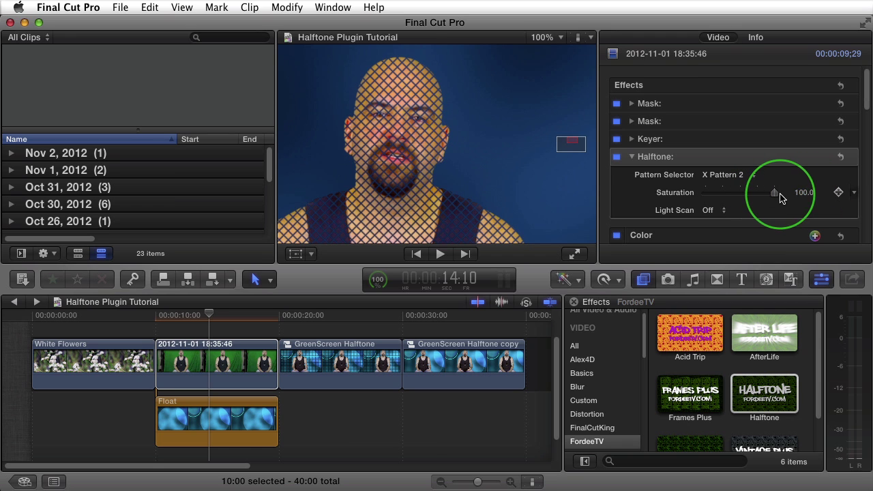
Fit the frame in the viewer and bring Saturation back to 0
{"action": "left_click", "coordinate": [541, 36]}
{"action": "left_click", "coordinate": [546, 56]}
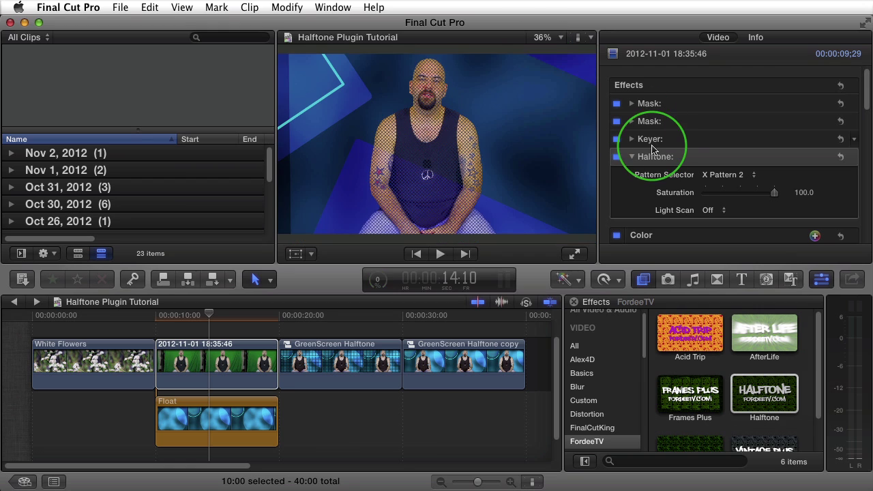
{"action": "left_click_drag", "start_coordinate": [774, 193], "coordinate": [707, 214]}
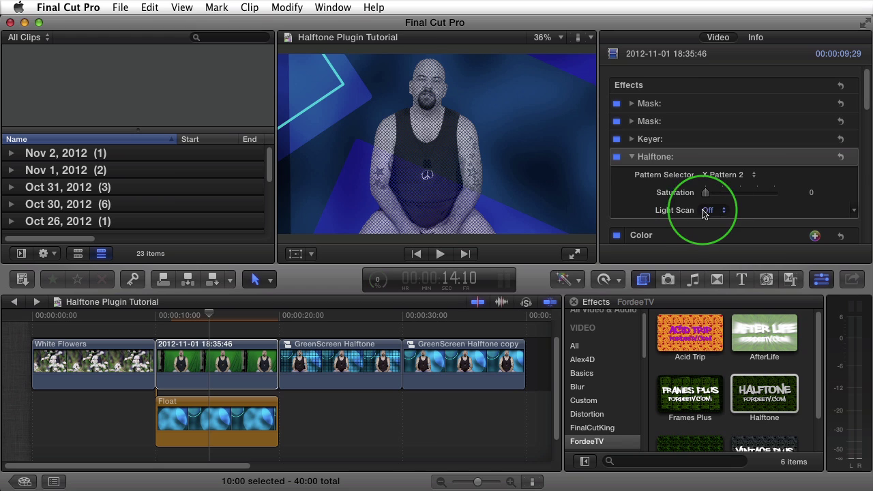
Set Halftone Light Scan to Vertical and move the playhead further into the clip
{"action": "left_click", "coordinate": [707, 210]}
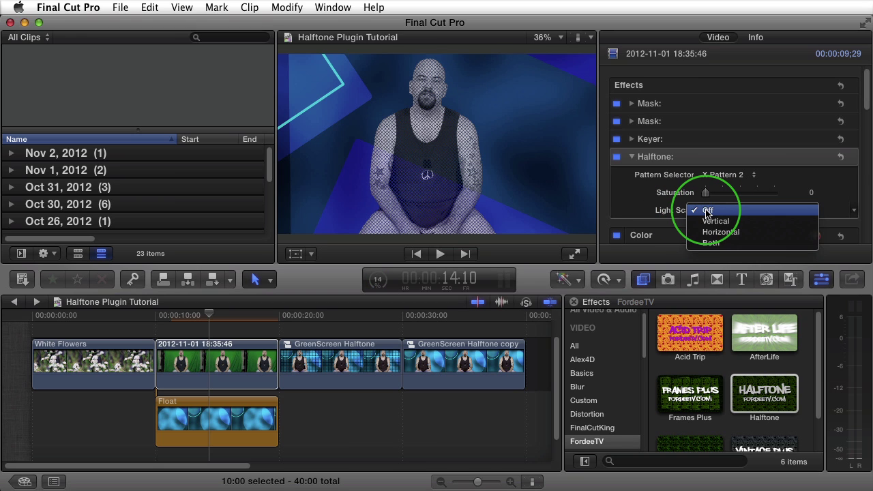
{"action": "left_click", "coordinate": [692, 220]}
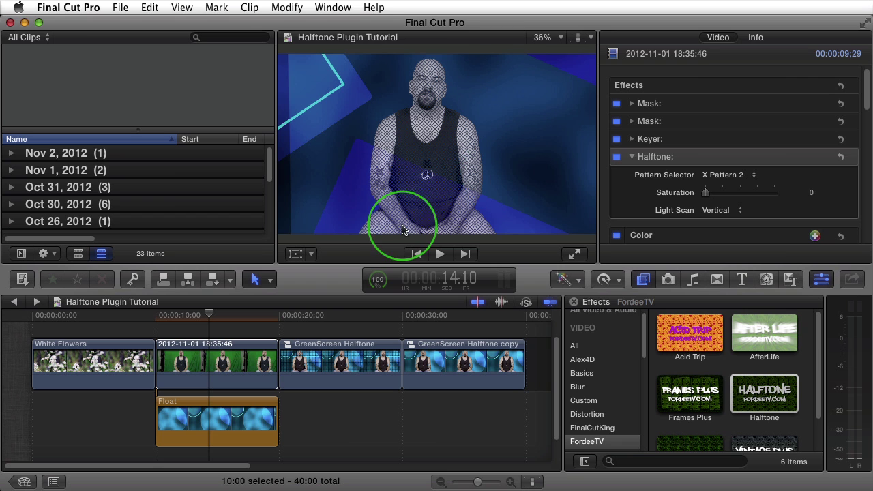
{"action": "left_click_drag", "start_coordinate": [208, 312], "coordinate": [249, 320]}
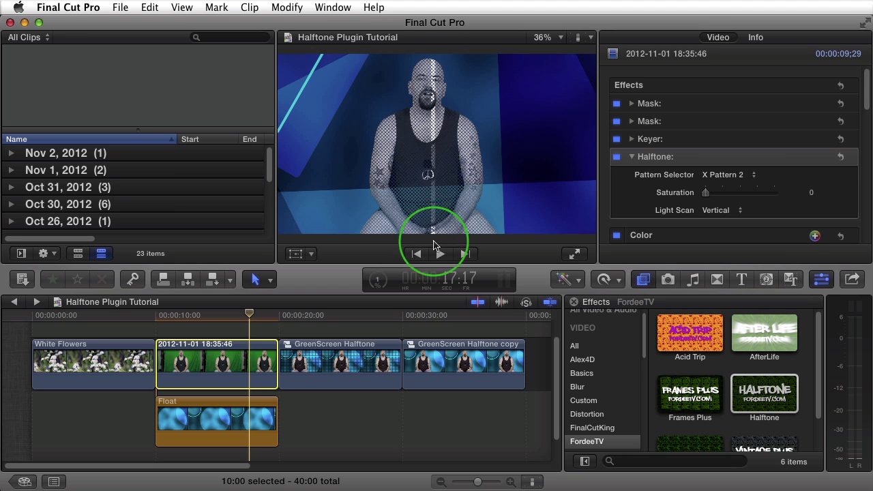
Try Horizontal and Both Light Scan, then set it back to Off
{"action": "left_click", "coordinate": [715, 210]}
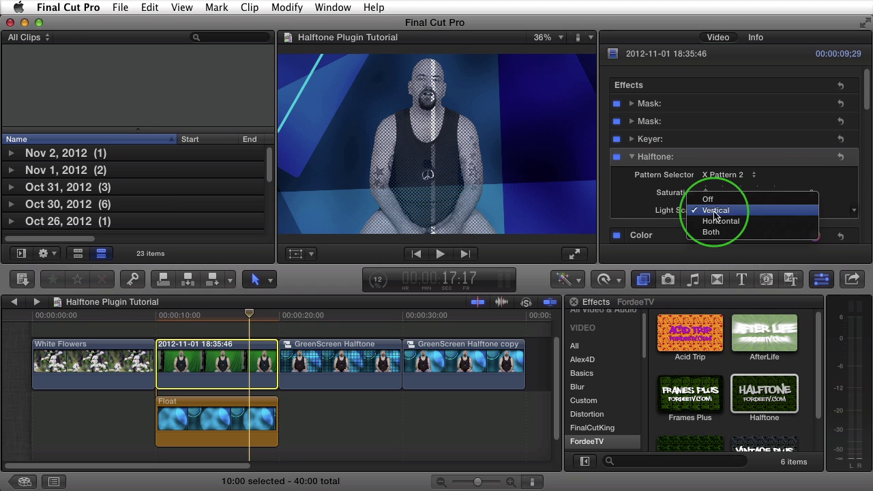
{"action": "left_click", "coordinate": [715, 221]}
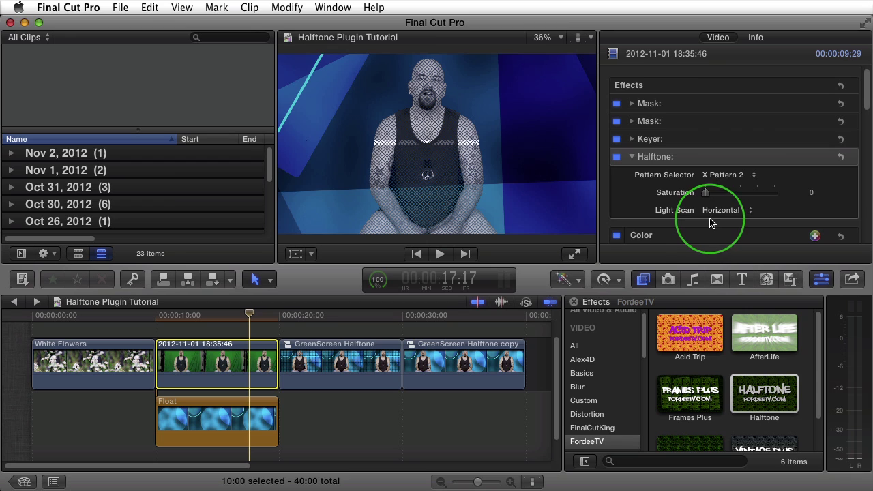
{"action": "left_click", "coordinate": [712, 210]}
{"action": "left_click", "coordinate": [716, 222]}
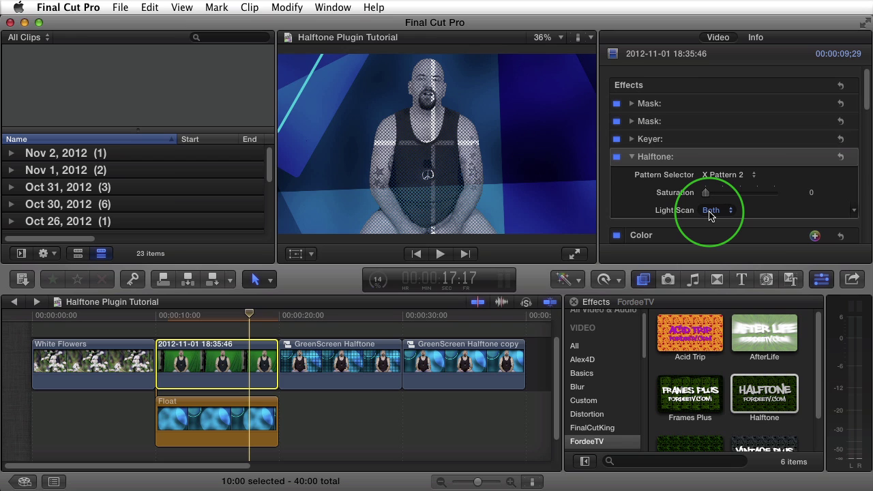
{"action": "left_click", "coordinate": [709, 212]}
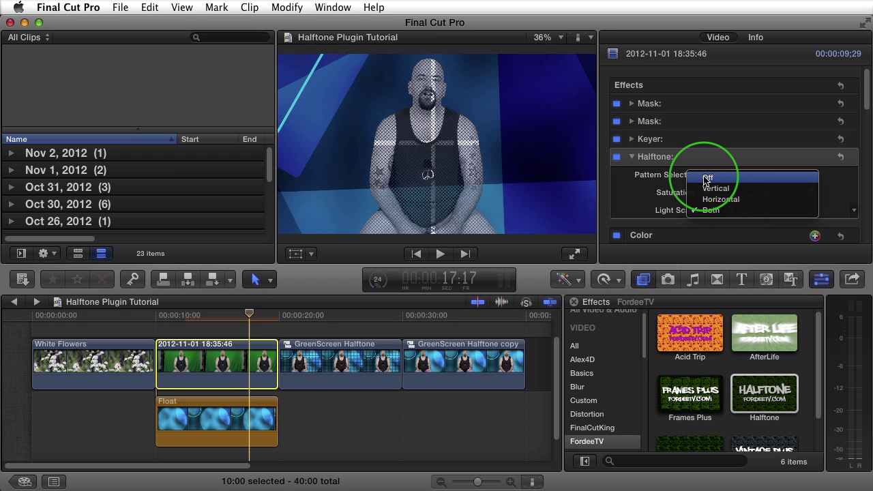
{"action": "left_click", "coordinate": [704, 177]}
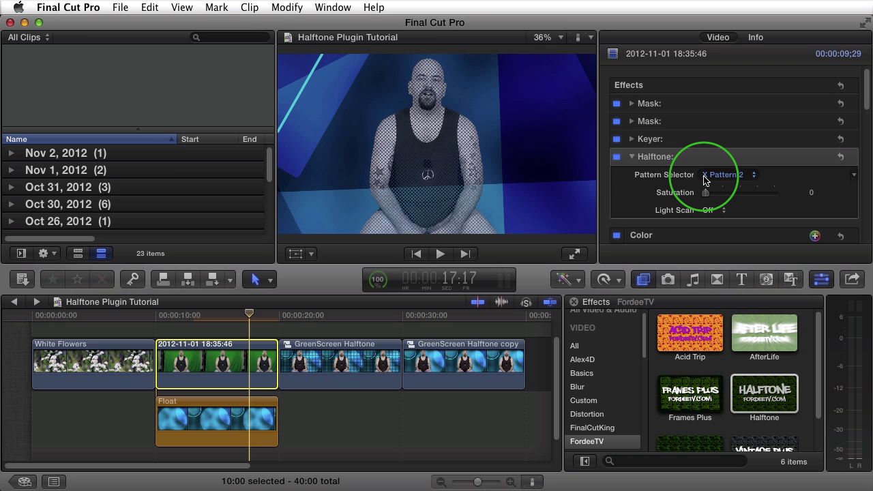
{"action": "left_click", "coordinate": [615, 380]}
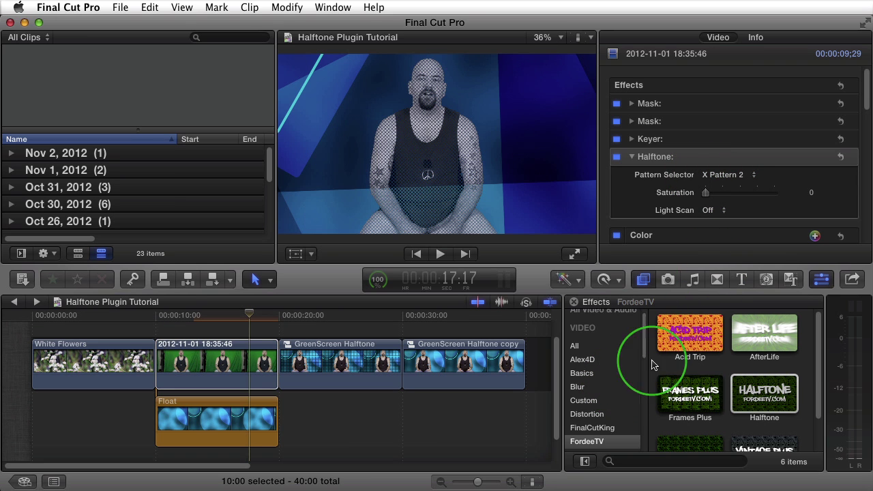
Search all effects for 'bad t' and apply Bad TV to the 2012-11-01 clip
{"action": "left_click", "coordinate": [575, 347]}
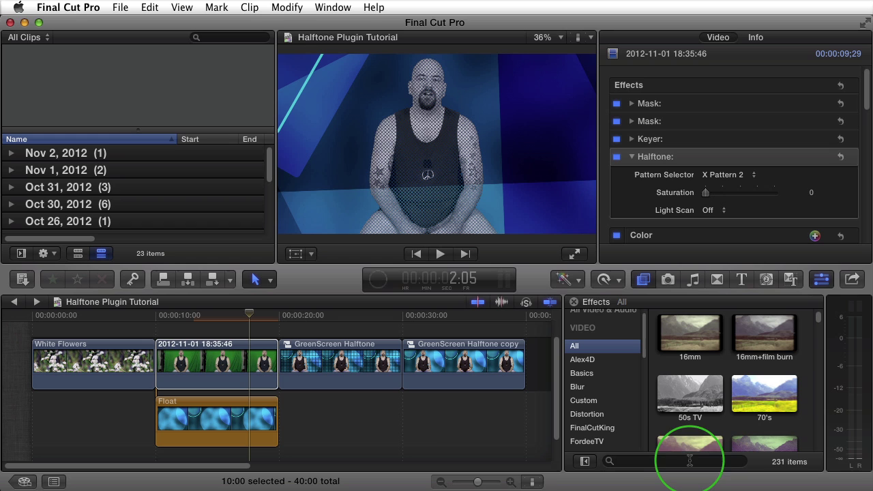
{"action": "left_click", "coordinate": [665, 462]}
{"action": "type", "text": "bad t"}
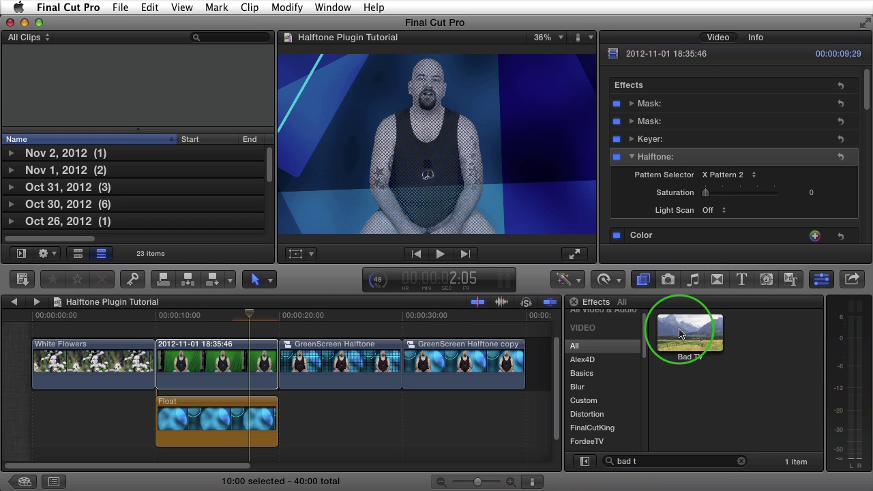
{"action": "left_click", "coordinate": [680, 334]}
{"action": "double_click", "coordinate": [680, 333]}
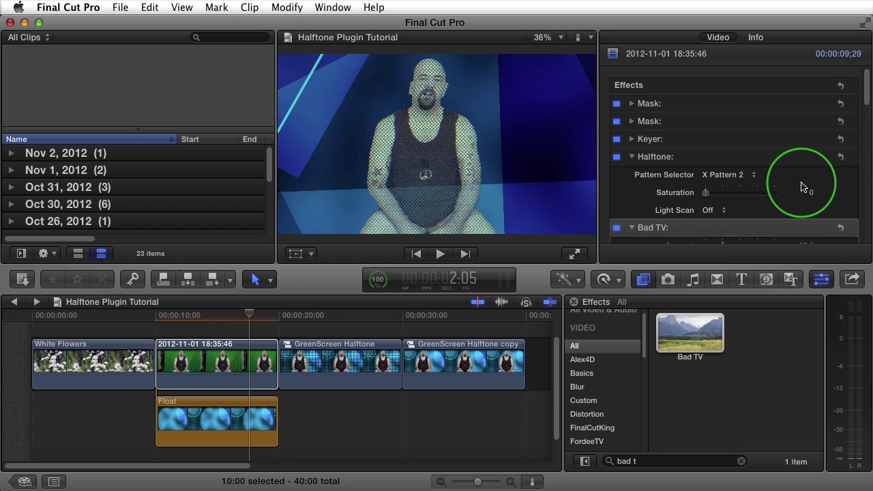
Set Bad TV Amount to 60 and Static Type to White Noise (Uniform)
{"action": "scroll", "coordinate": [864, 101], "scroll_direction": "down", "scroll_amount": 2}
{"action": "scroll", "coordinate": [861, 109], "scroll_direction": "down", "scroll_amount": 4}
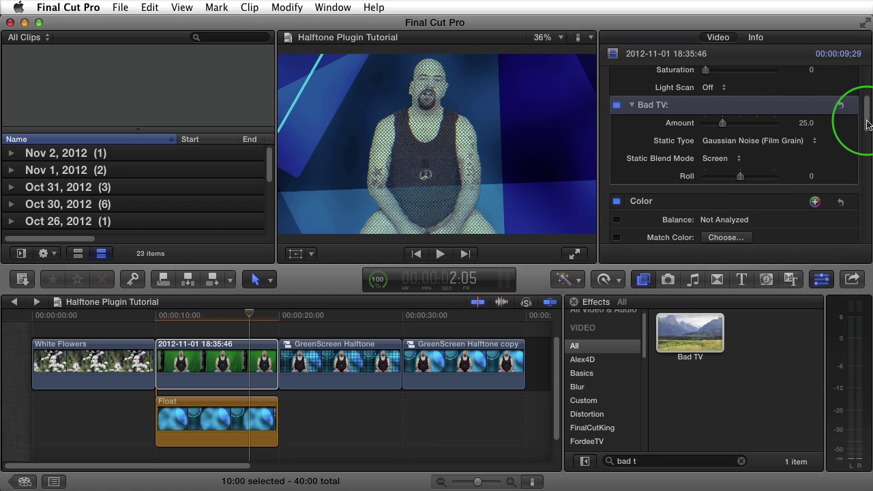
{"action": "left_click", "coordinate": [805, 124]}
{"action": "type", "text": "60"}
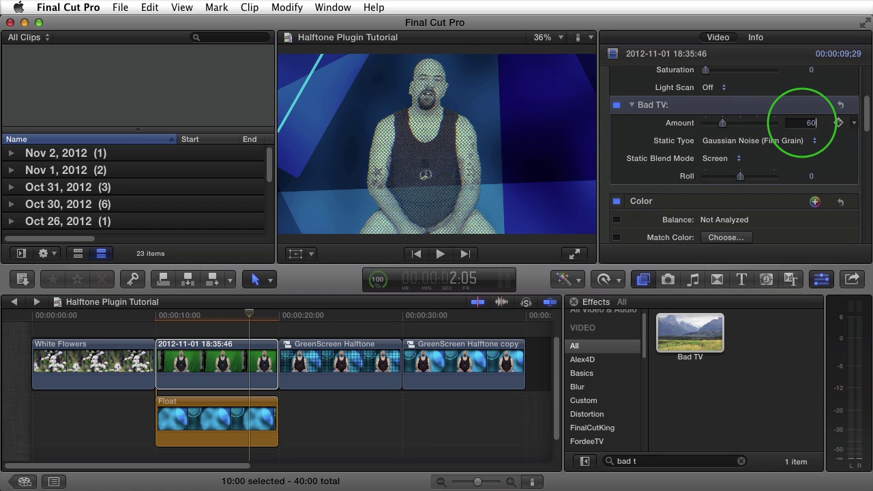
{"action": "key", "text": "Return"}
{"action": "left_click", "coordinate": [718, 141]}
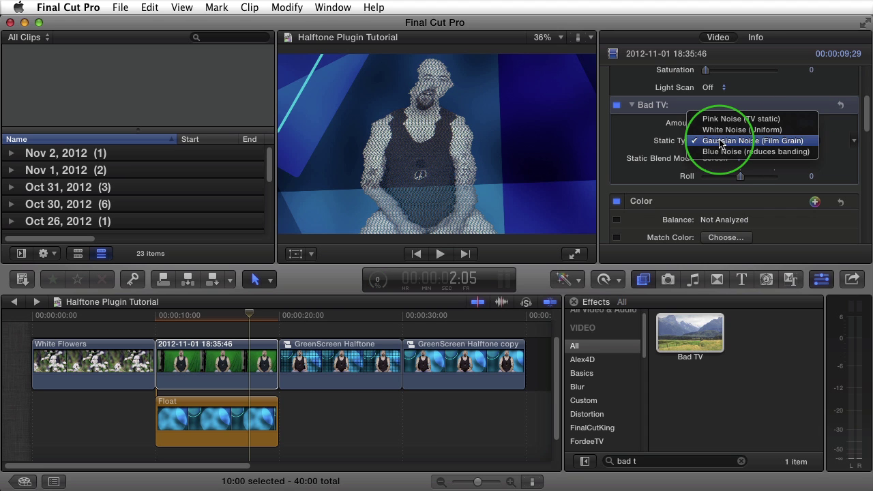
{"action": "left_click", "coordinate": [715, 128]}
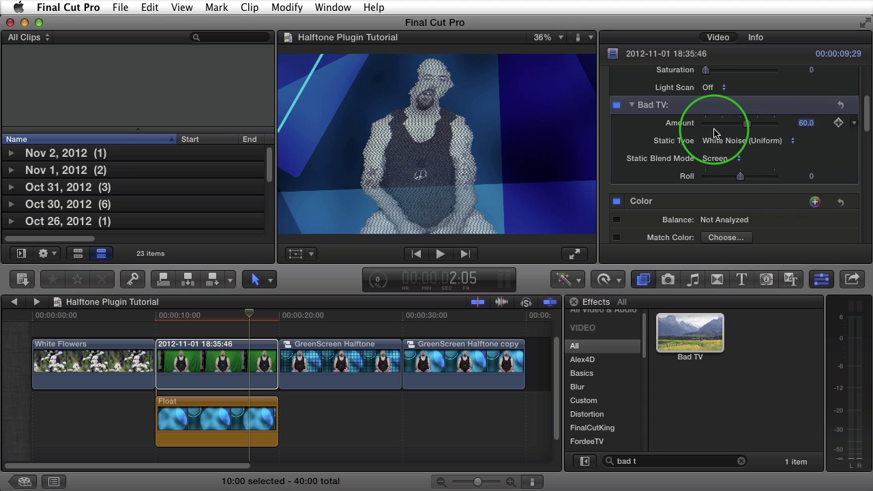
{"action": "left_click", "coordinate": [156, 315]}
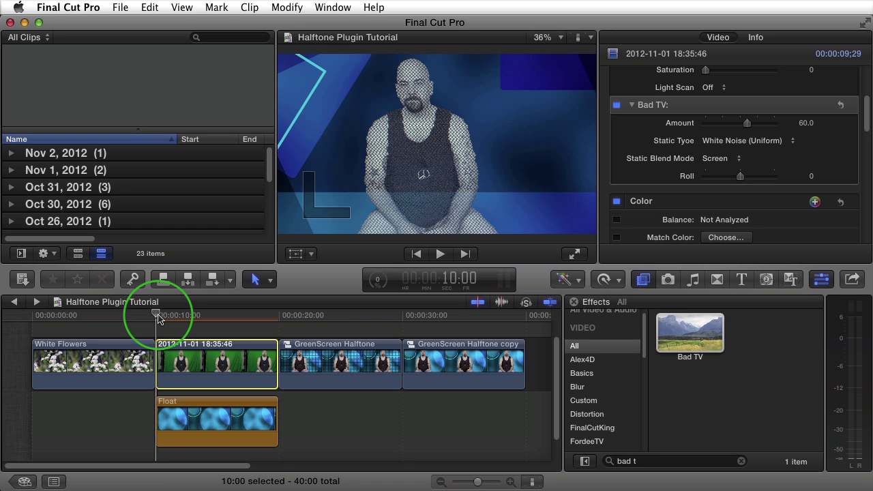
Play the 2012-11-01 clip, toggling Halftone off and back on to compare
{"action": "key", "text": "space"}
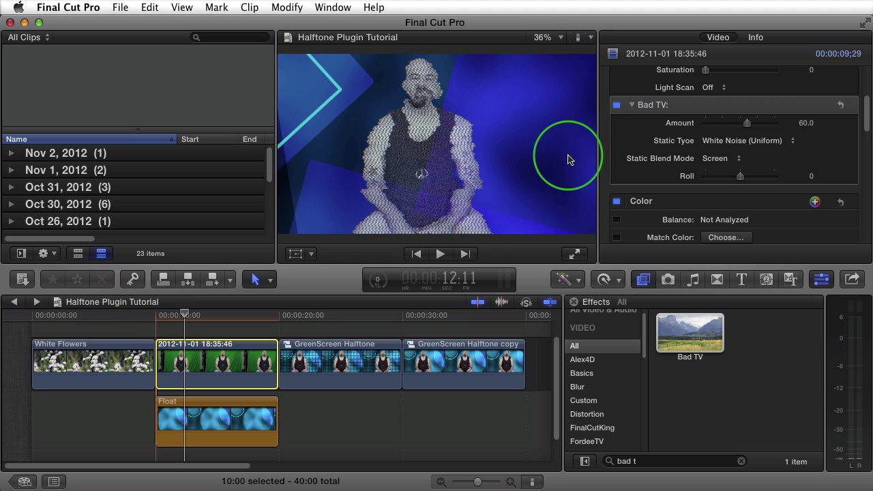
{"action": "key", "text": "space"}
{"action": "scroll", "coordinate": [638, 156], "scroll_direction": "up", "scroll_amount": 1}
{"action": "scroll", "coordinate": [639, 156], "scroll_direction": "up", "scroll_amount": 2}
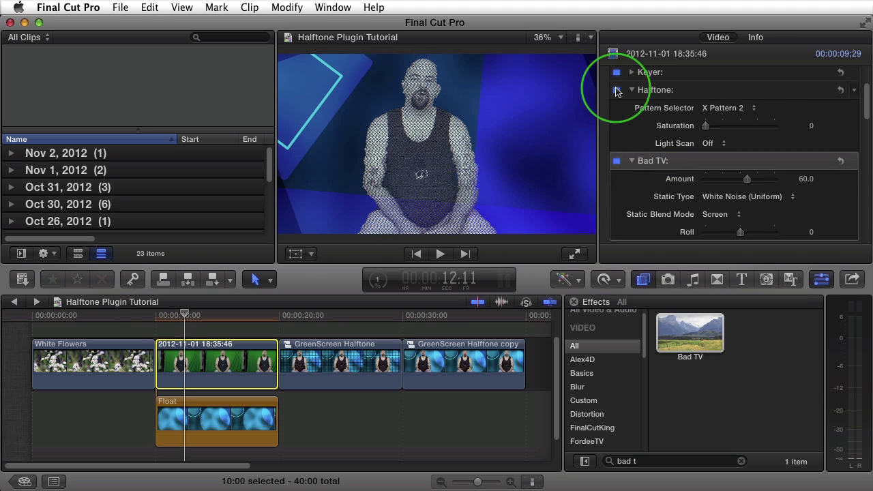
{"action": "left_click", "coordinate": [617, 90]}
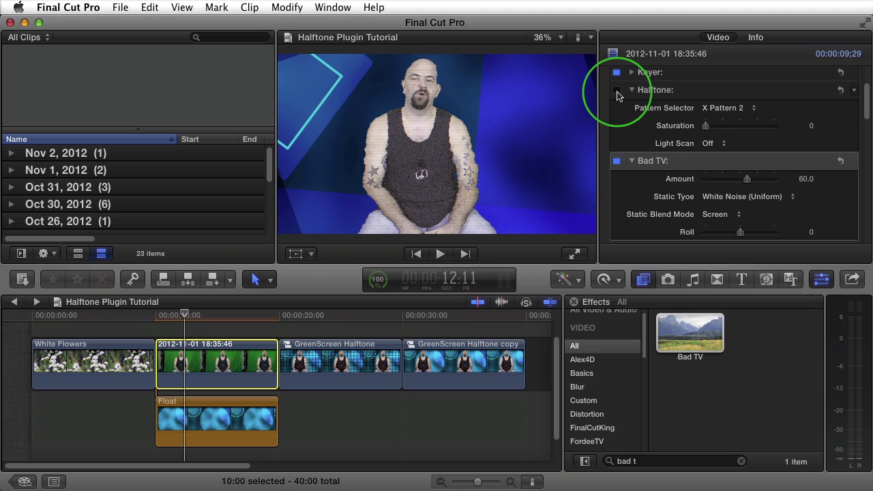
{"action": "left_click", "coordinate": [617, 90]}
{"action": "key", "text": "space"}
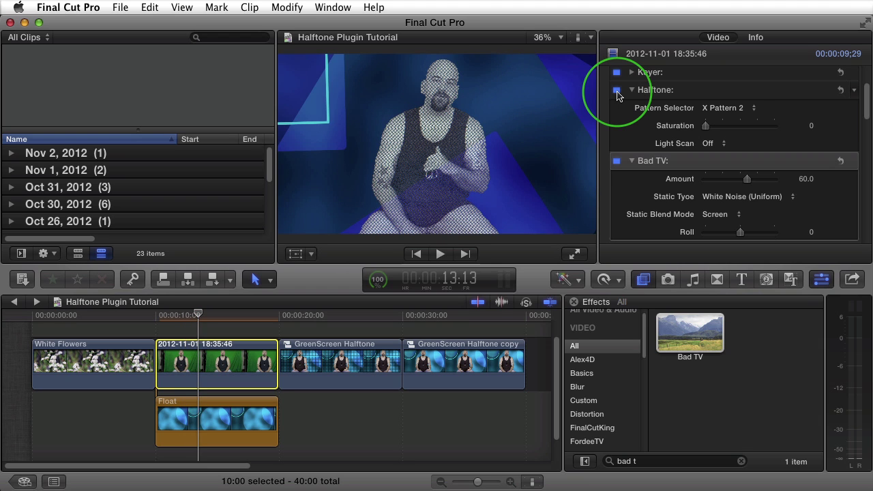
{"action": "left_click", "coordinate": [322, 314]}
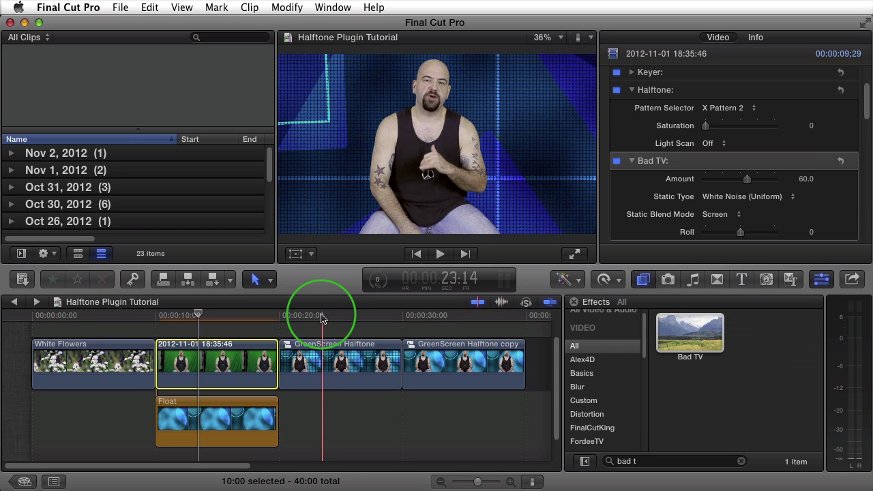
Select the GreenScreen Halftone clip and play it from its start
{"action": "left_click", "coordinate": [322, 351]}
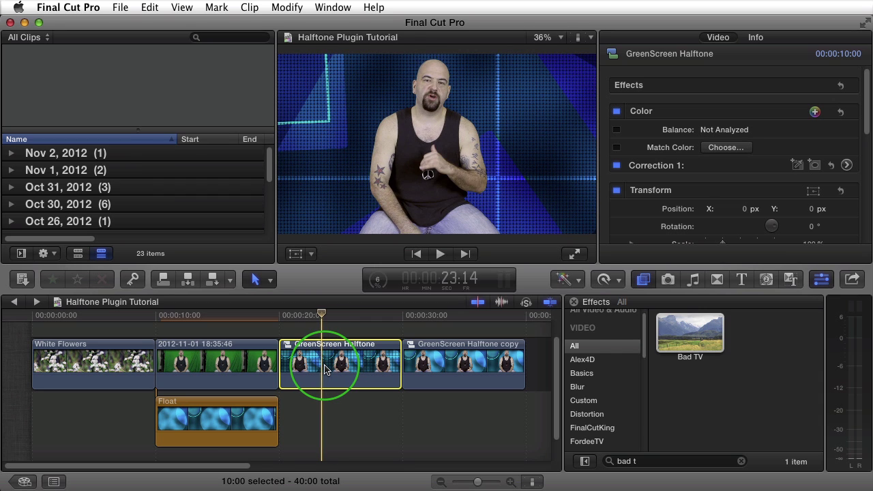
{"action": "key", "text": "Up"}
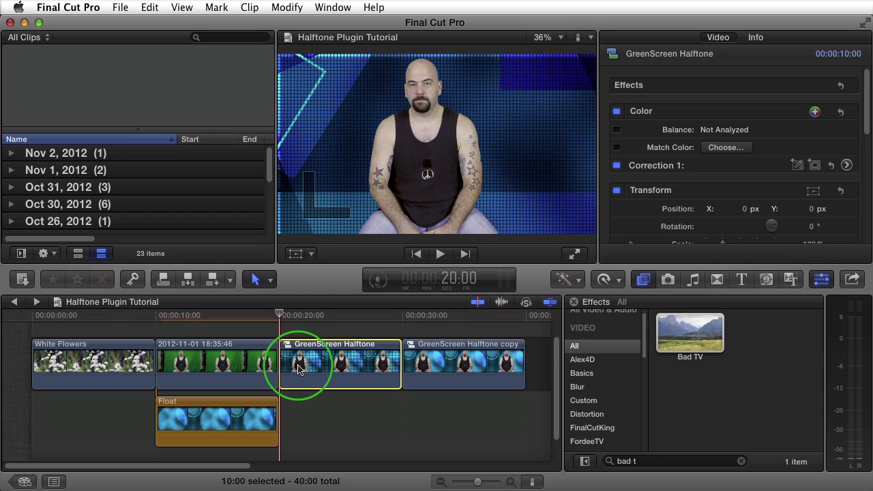
{"action": "key", "text": "space"}
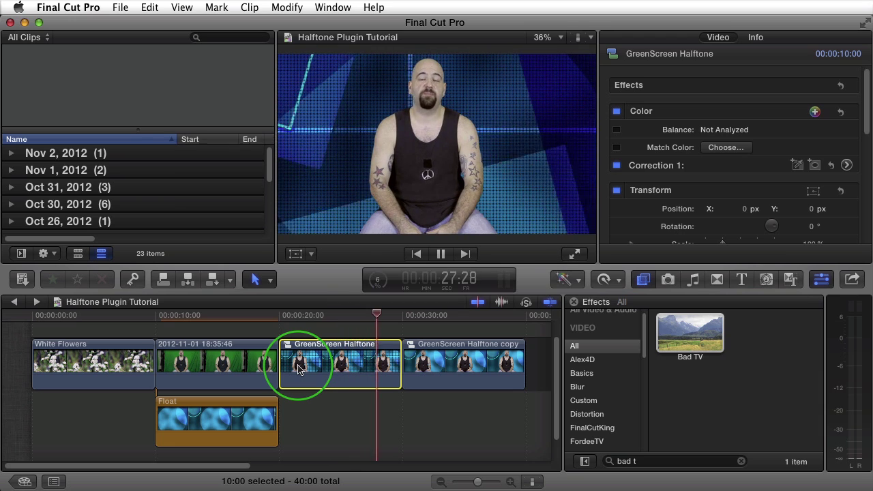
{"action": "key", "text": "space"}
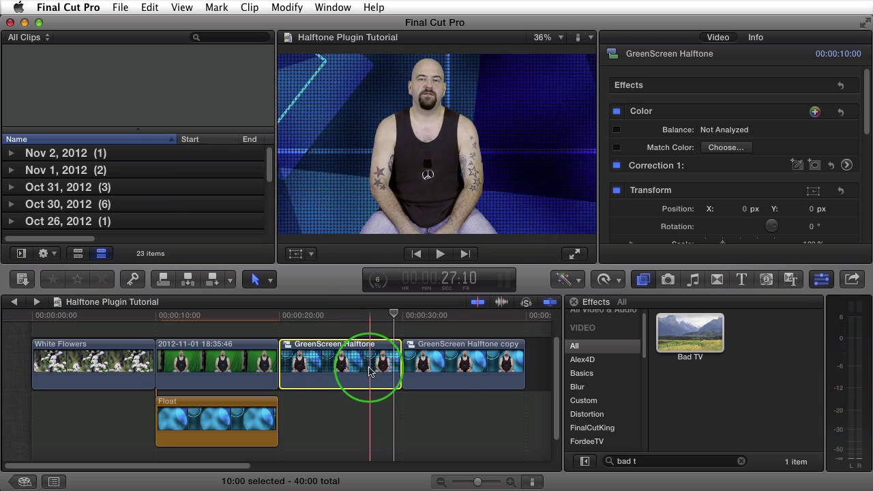
Select the GreenScreen Halftone copy clip and play it from near its start
{"action": "left_click", "coordinate": [464, 349]}
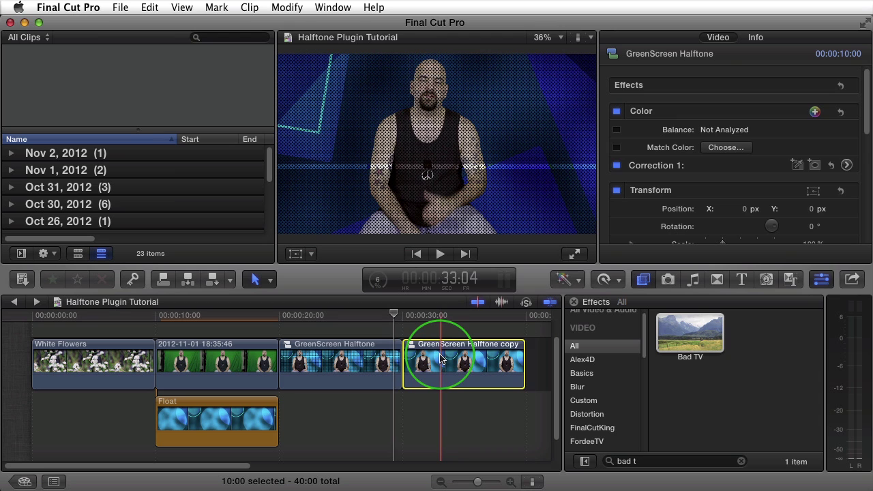
{"action": "left_click", "coordinate": [440, 316]}
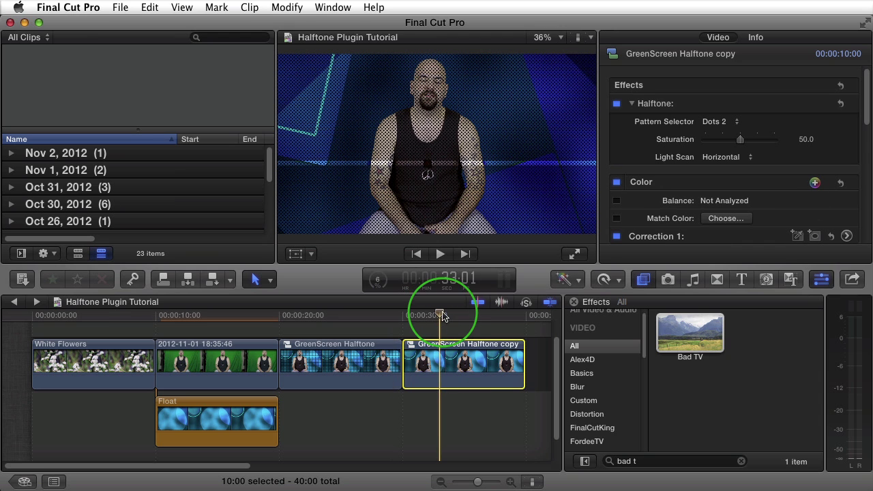
{"action": "left_click_drag", "start_coordinate": [442, 315], "coordinate": [410, 317]}
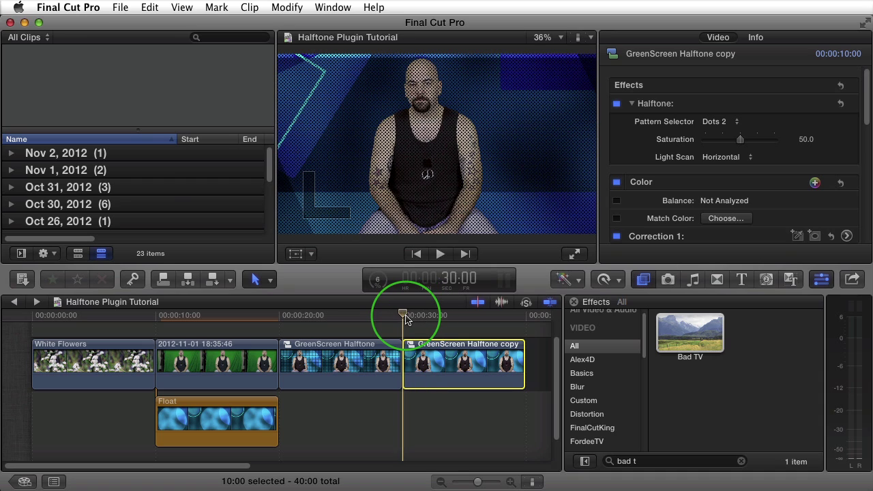
{"action": "key", "text": "space"}
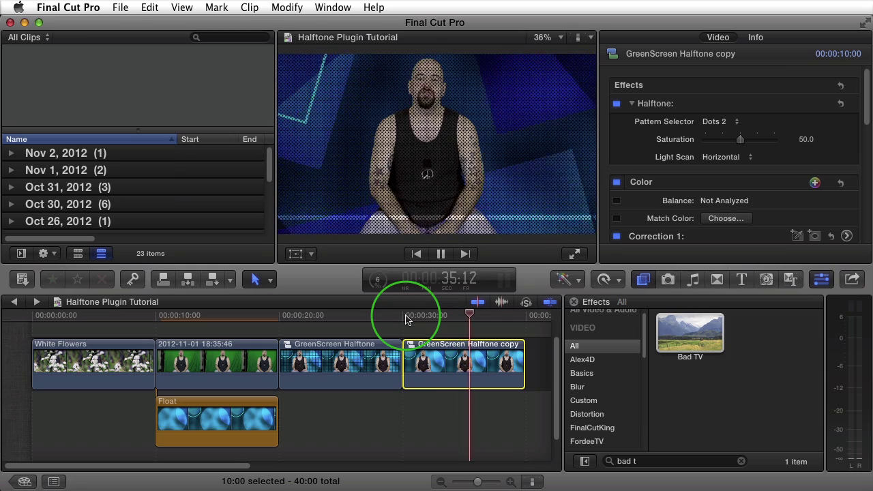
{"action": "key", "text": "space"}
Enable Halftone on the White Flowers clip and set its Saturation to 65
{"action": "left_click", "coordinate": [92, 323]}
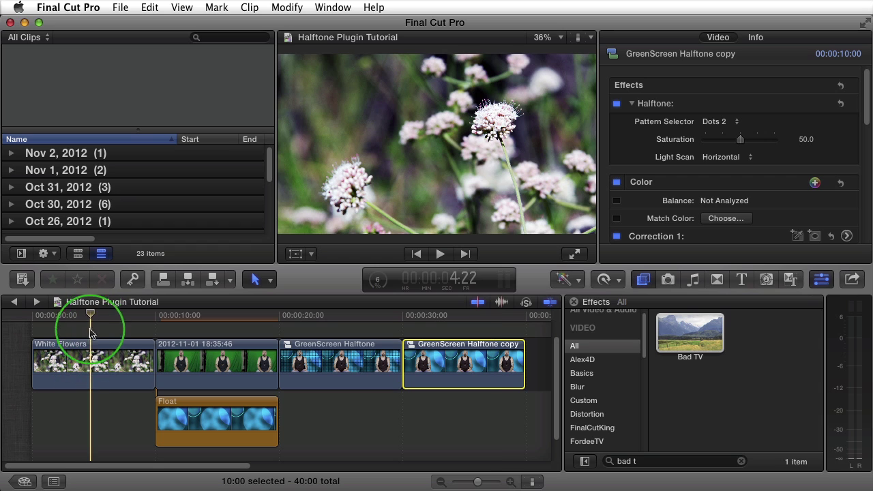
{"action": "left_click", "coordinate": [93, 348]}
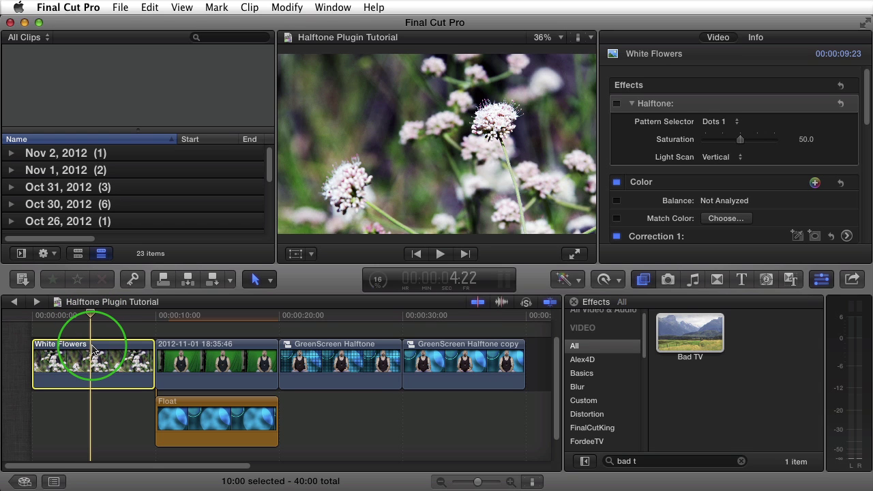
{"action": "left_click", "coordinate": [616, 104]}
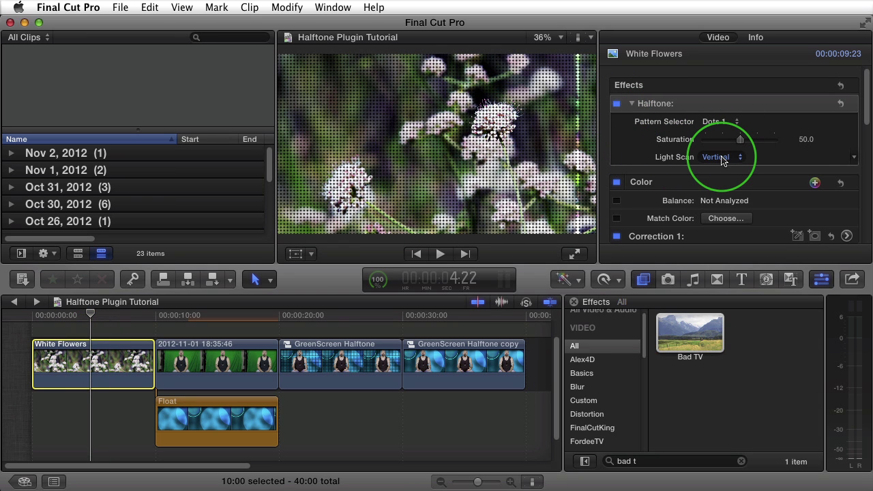
{"action": "left_click_drag", "start_coordinate": [740, 139], "coordinate": [749, 141]}
{"action": "left_click", "coordinate": [806, 140]}
{"action": "type", "text": "65"}
{"action": "key", "text": "Return"}
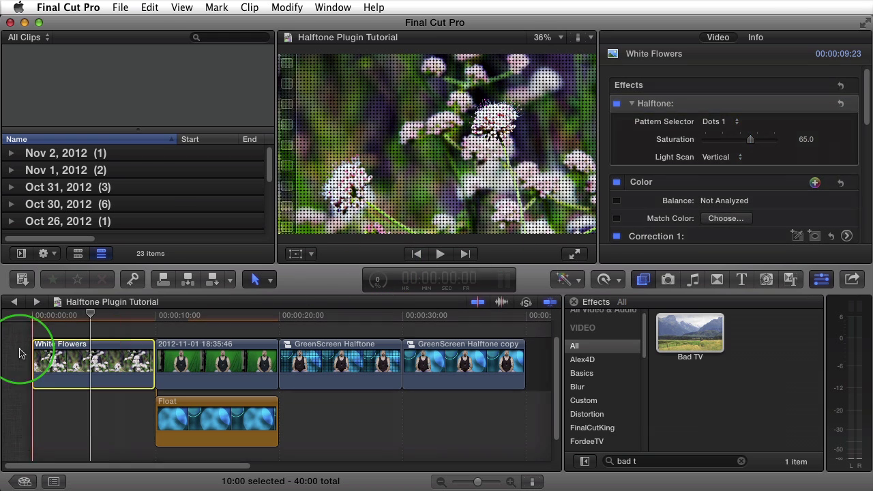
{"action": "key", "text": "Home"}
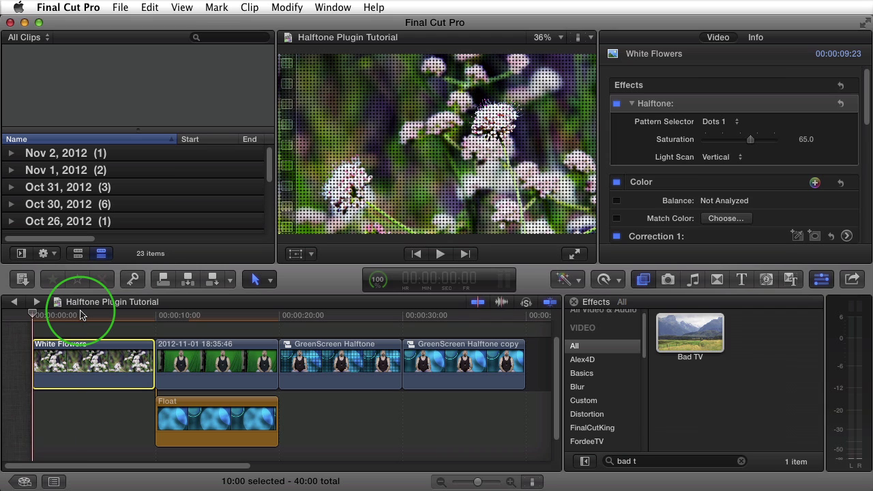
{"action": "key", "text": "space"}
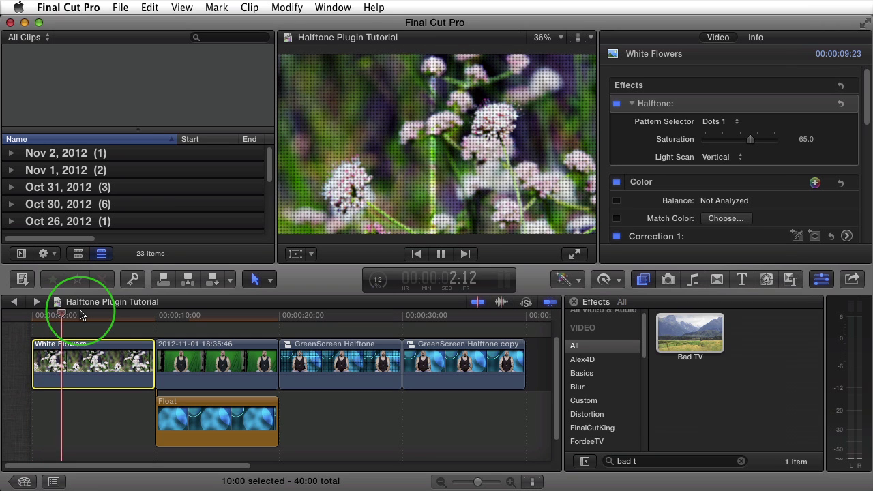
{"action": "key", "text": "space"}
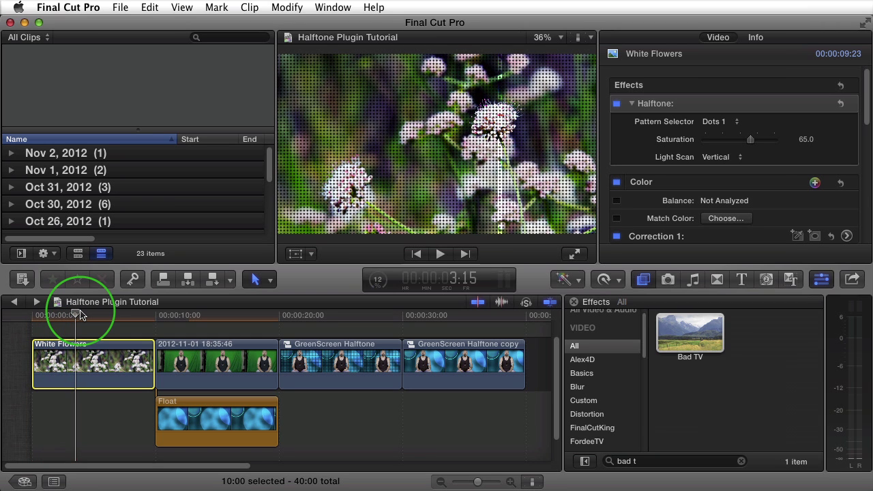